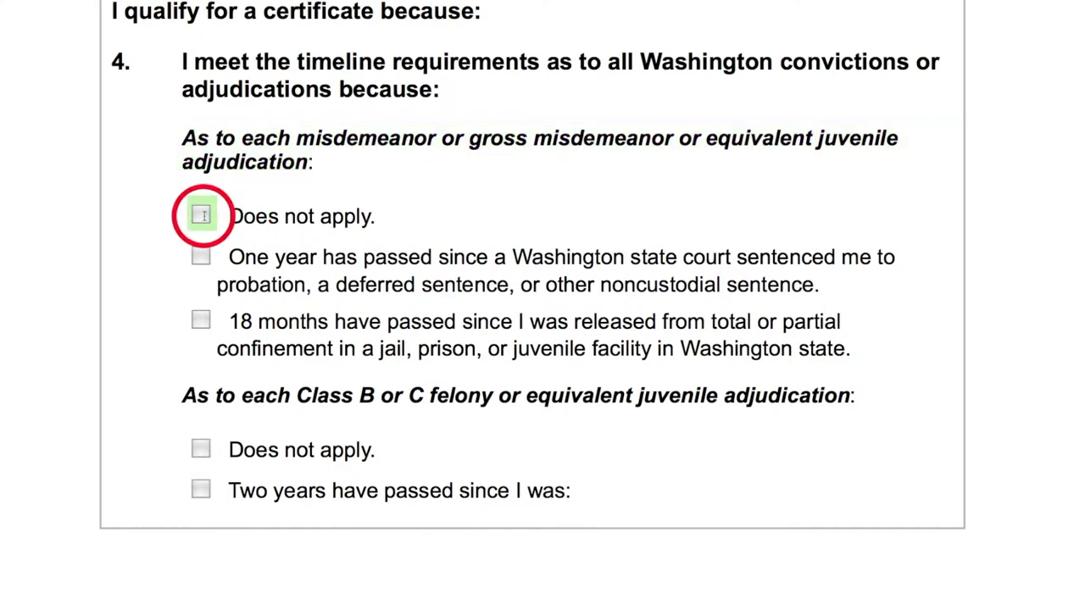
- Tick 'Two years have passed since I was' and 'released from total or partial confinement' in item 4
{"action": "scroll", "coordinate": [201, 189], "scroll_direction": "down", "scroll_amount": 3}
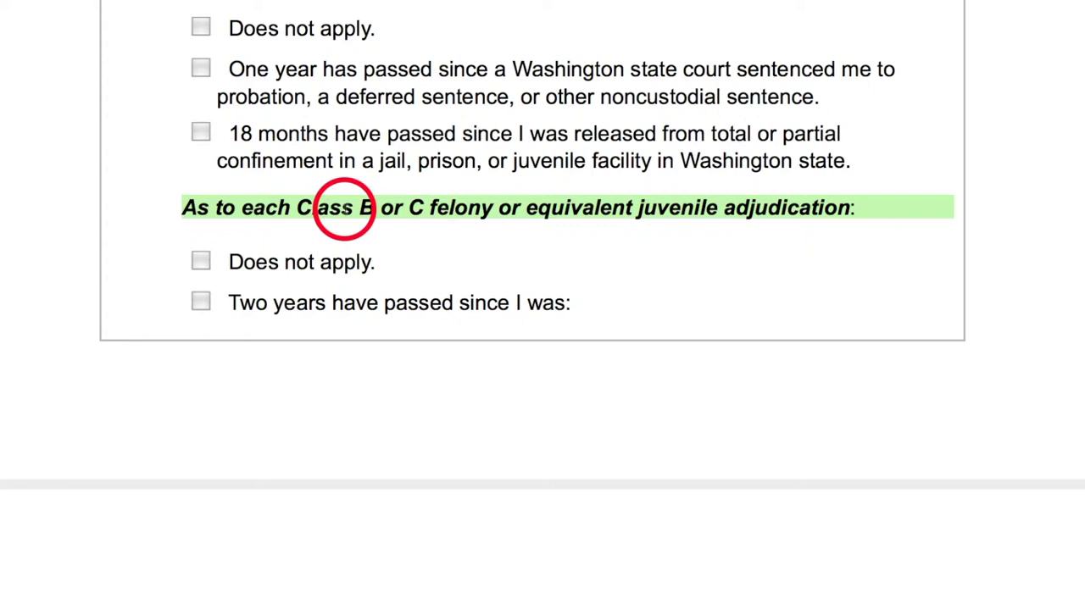
{"action": "scroll", "coordinate": [344, 208], "scroll_direction": "down", "scroll_amount": 4}
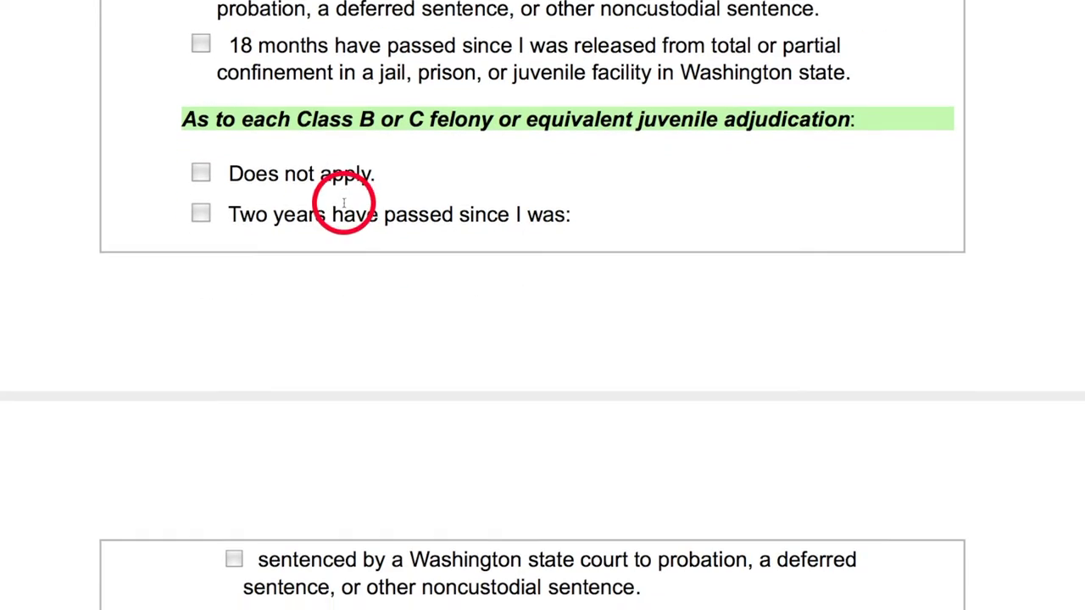
{"action": "left_click", "coordinate": [195, 125]}
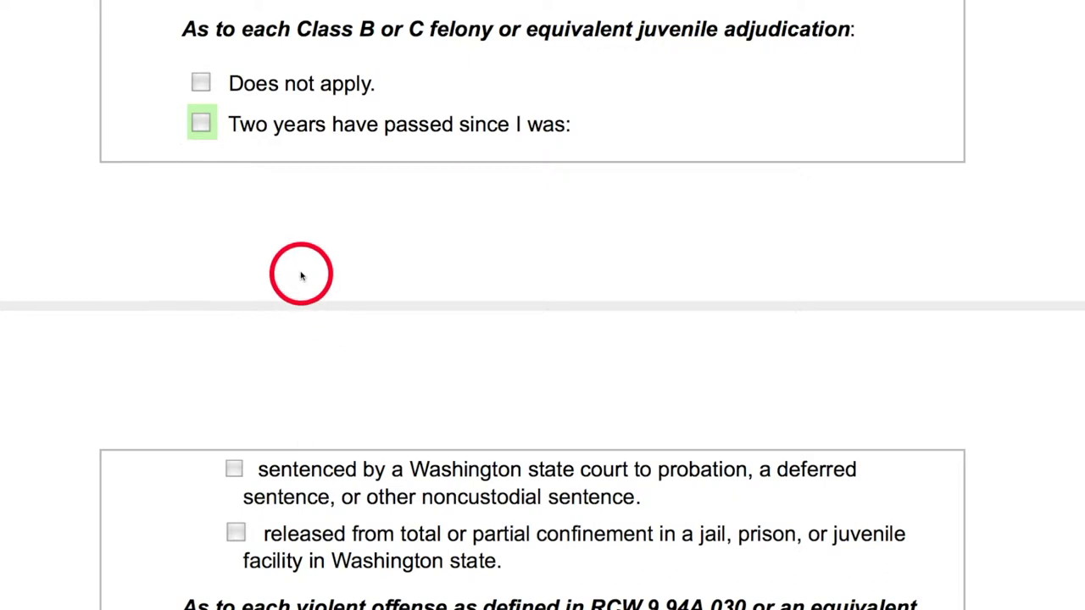
{"action": "scroll", "coordinate": [297, 254], "scroll_direction": "down", "scroll_amount": 3}
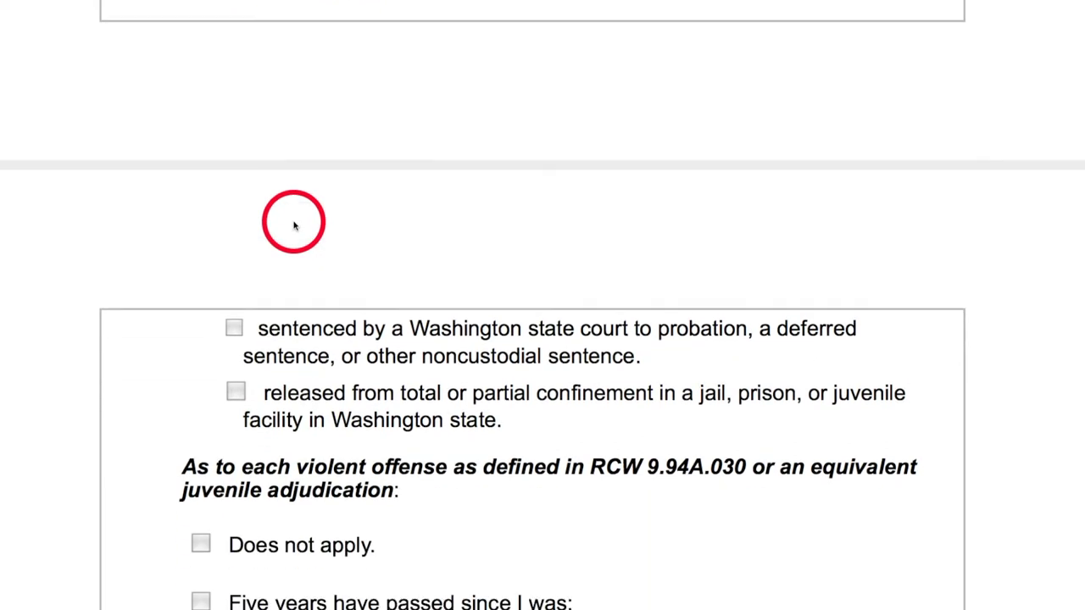
{"action": "left_click", "coordinate": [235, 391]}
{"action": "scroll", "coordinate": [201, 325], "scroll_direction": "down", "scroll_amount": 3}
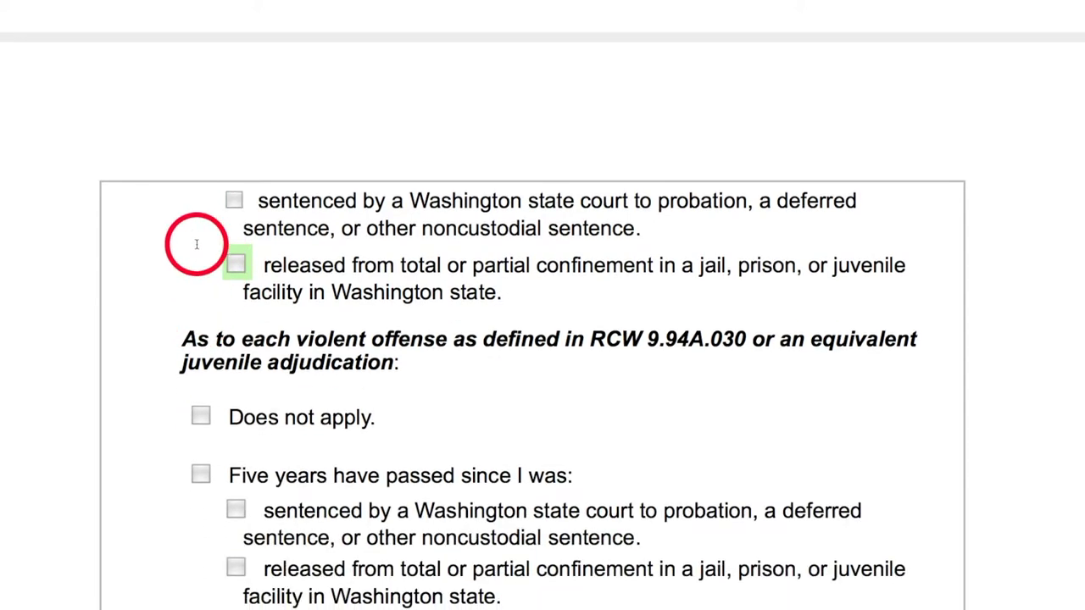
{"action": "scroll", "coordinate": [196, 244], "scroll_direction": "down", "scroll_amount": 5}
{"action": "left_click", "coordinate": [251, 108]}
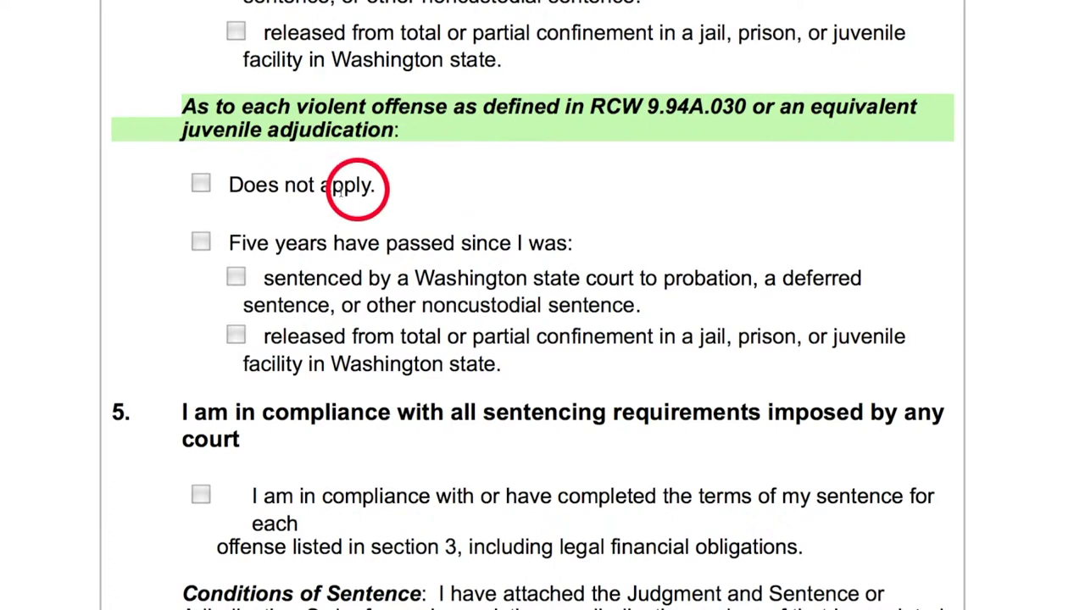
{"action": "scroll", "coordinate": [195, 177], "scroll_direction": "down", "scroll_amount": 3}
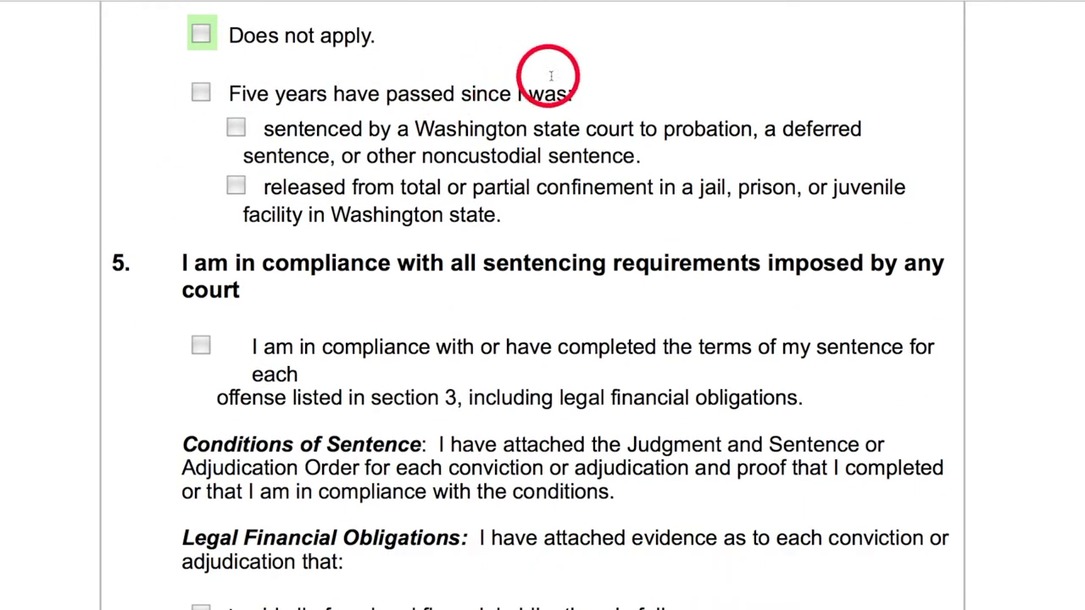
- Tick the section 5 compliance statement checkbox
{"action": "scroll", "coordinate": [1025, 237], "scroll_direction": "down", "scroll_amount": 3}
{"action": "scroll", "coordinate": [1018, 189], "scroll_direction": "down", "scroll_amount": 3}
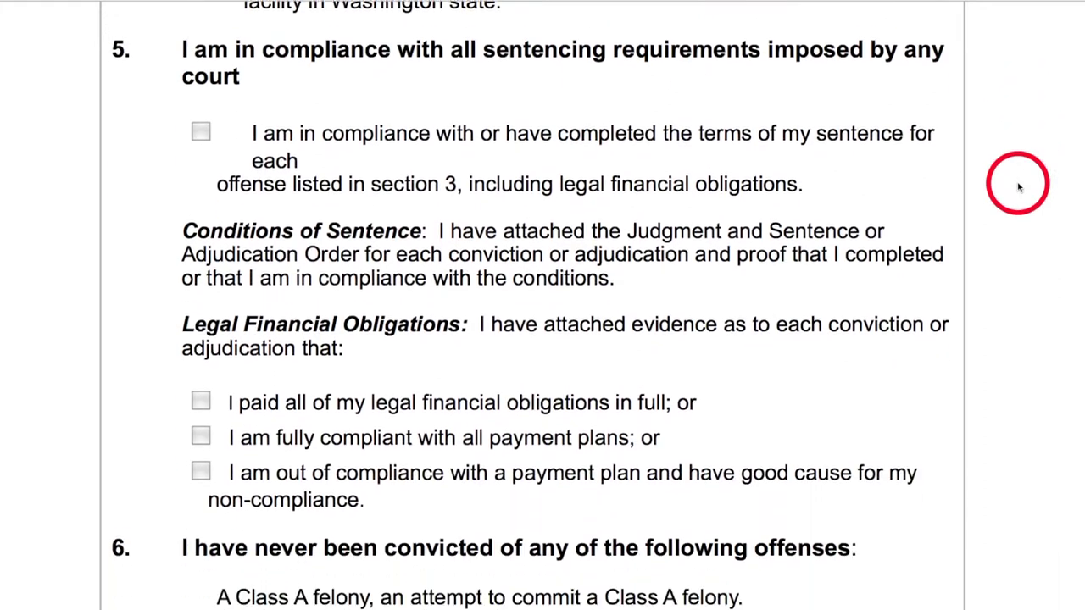
{"action": "left_click", "coordinate": [497, 34]}
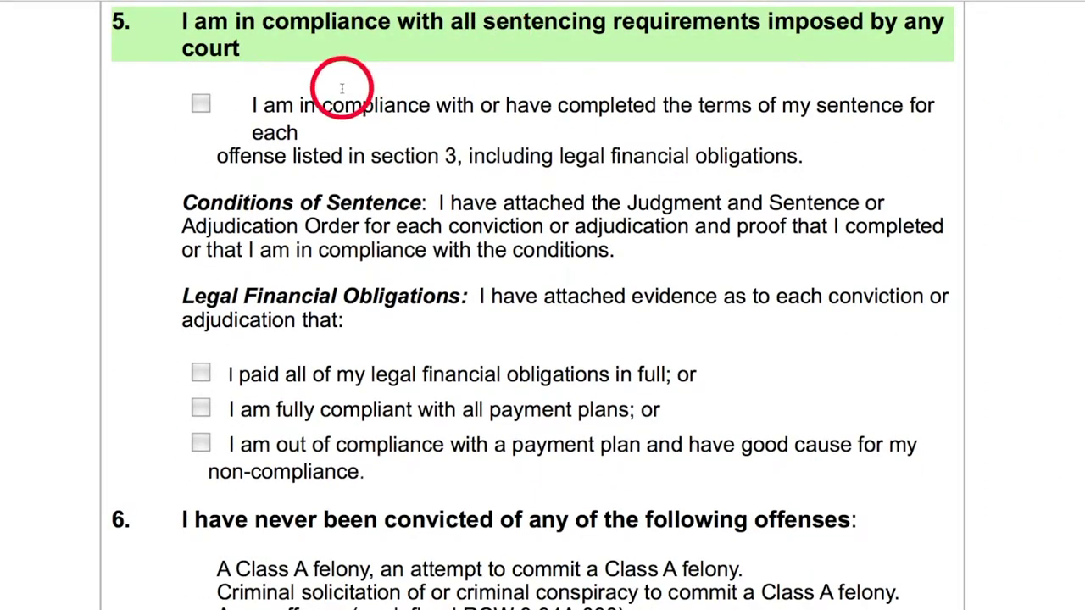
{"action": "left_click", "coordinate": [575, 155]}
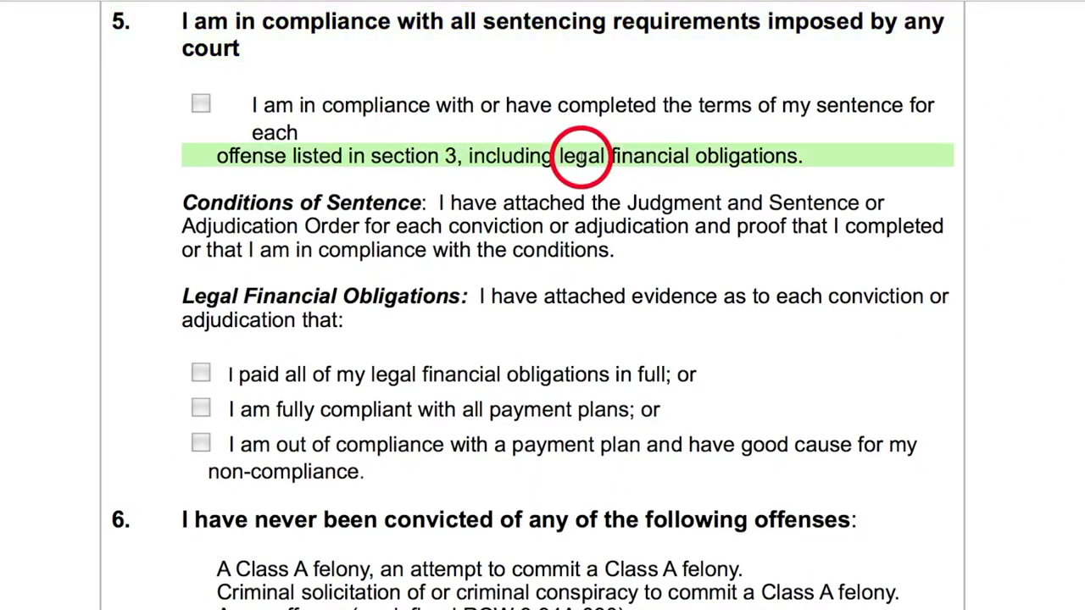
{"action": "left_click", "coordinate": [200, 104]}
{"action": "scroll", "coordinate": [201, 102], "scroll_direction": "down", "scroll_amount": 4}
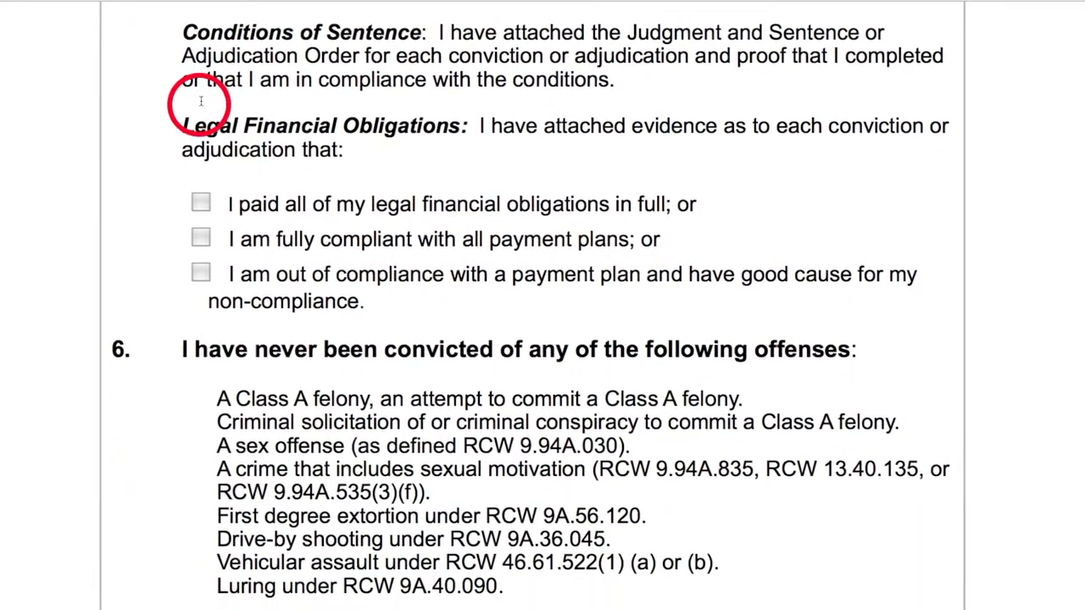
{"action": "left_click", "coordinate": [582, 34]}
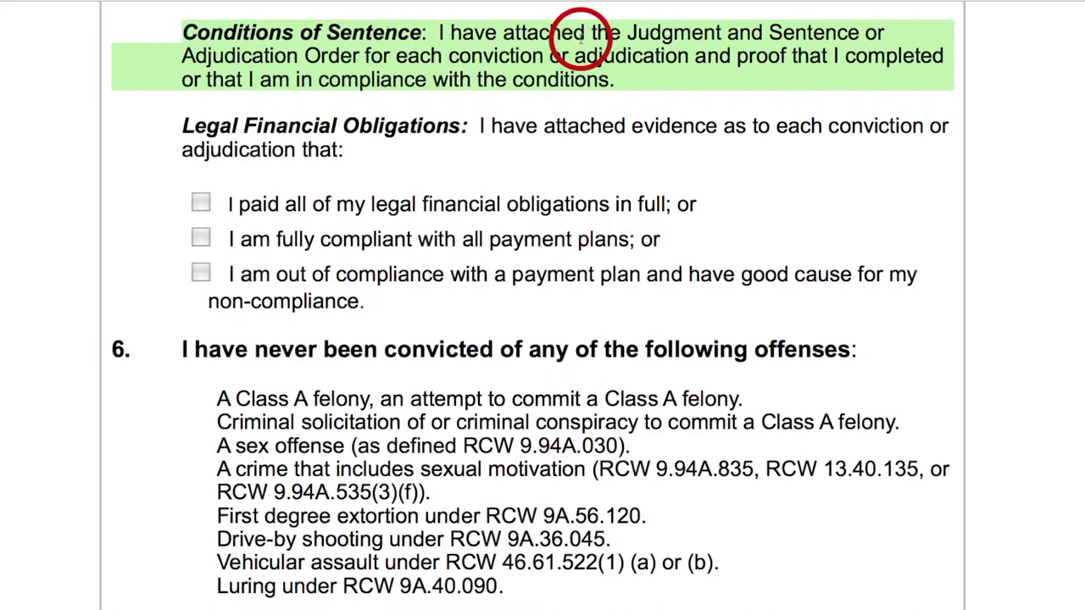
- Tick 'I am fully compliant with all payment plans' under item 5
{"action": "scroll", "coordinate": [585, 38], "scroll_direction": "down", "scroll_amount": 2}
{"action": "left_click", "coordinate": [600, 72]}
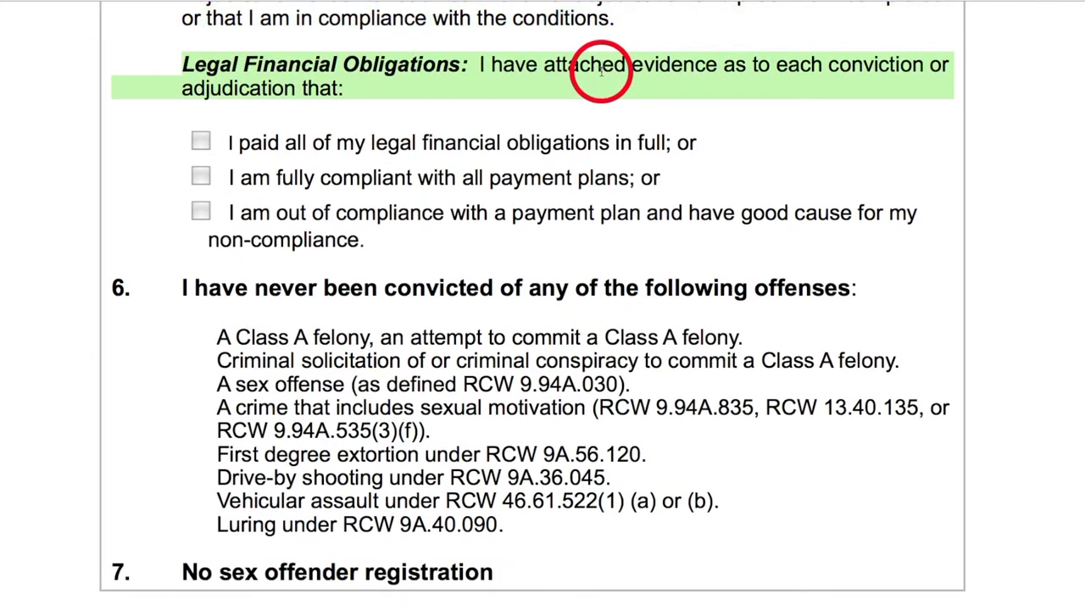
{"action": "scroll", "coordinate": [755, 108], "scroll_direction": "down", "scroll_amount": 1}
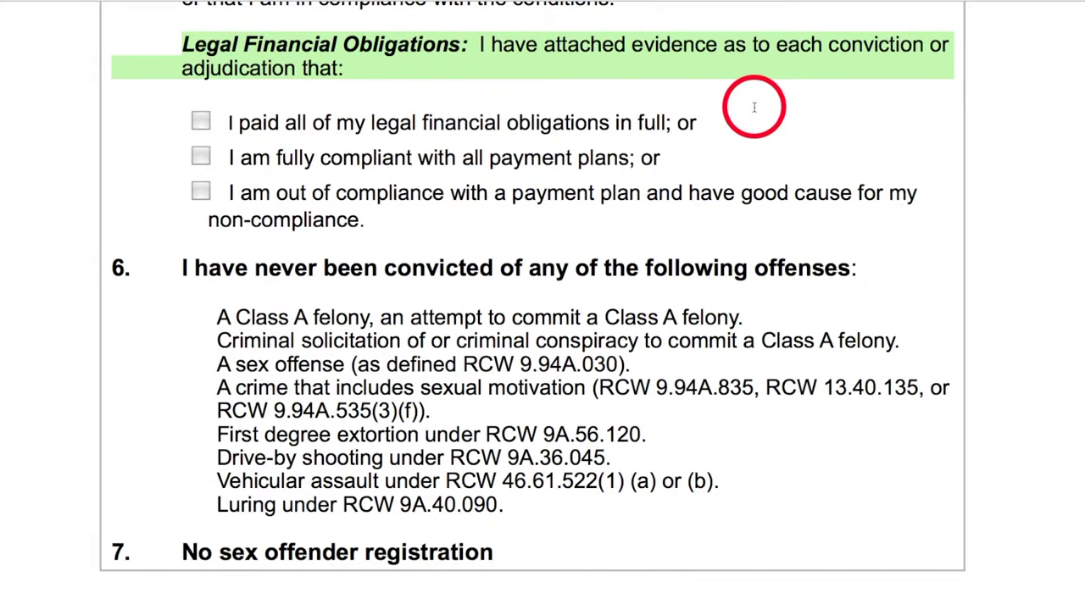
{"action": "scroll", "coordinate": [754, 106], "scroll_direction": "down", "scroll_amount": 2}
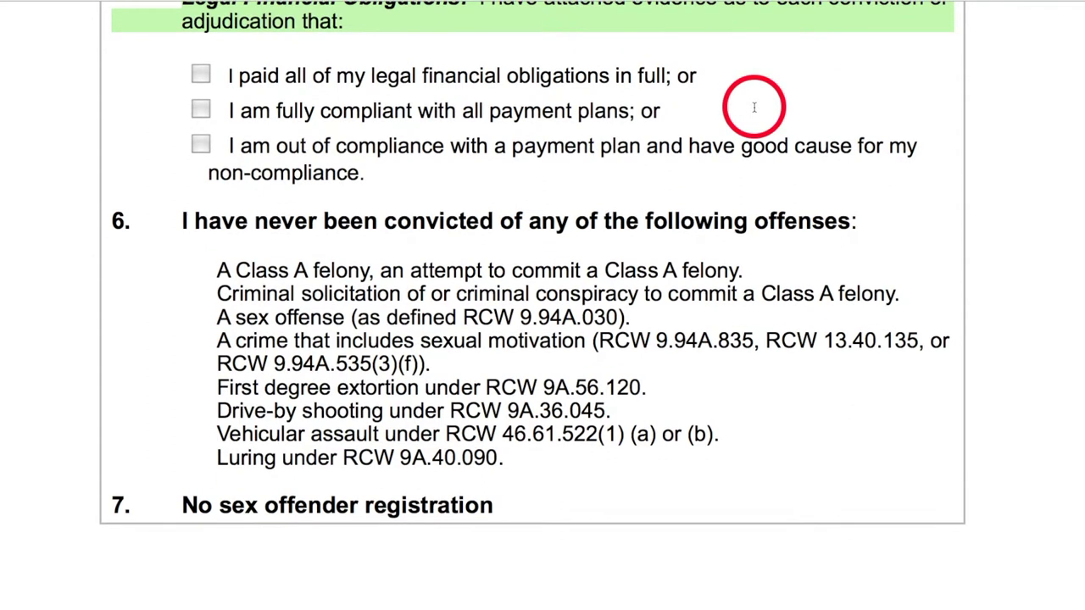
{"action": "left_click", "coordinate": [201, 111]}
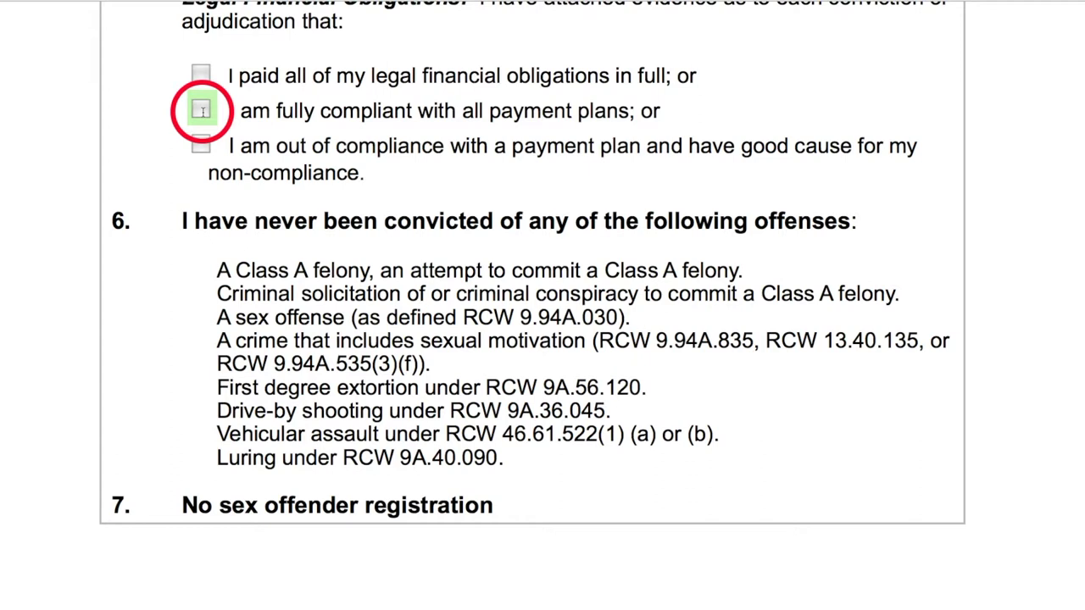
{"action": "scroll", "coordinate": [200, 110], "scroll_direction": "down", "scroll_amount": 3}
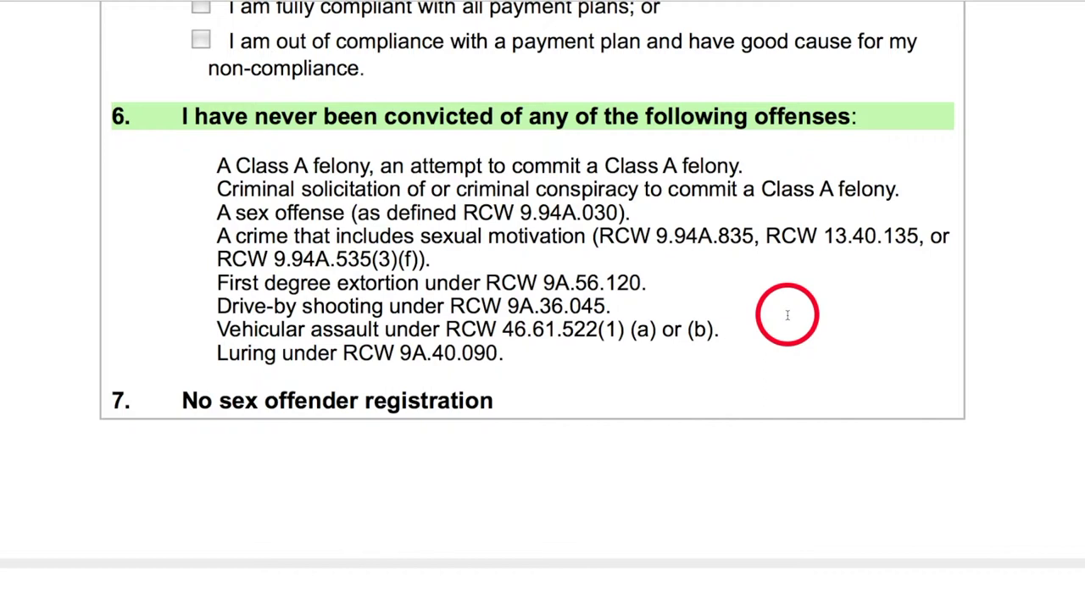
- Enter the petitioner's street address, then city, state and ZIP on a second line under My address
{"action": "scroll", "coordinate": [786, 315], "scroll_direction": "down", "scroll_amount": 8}
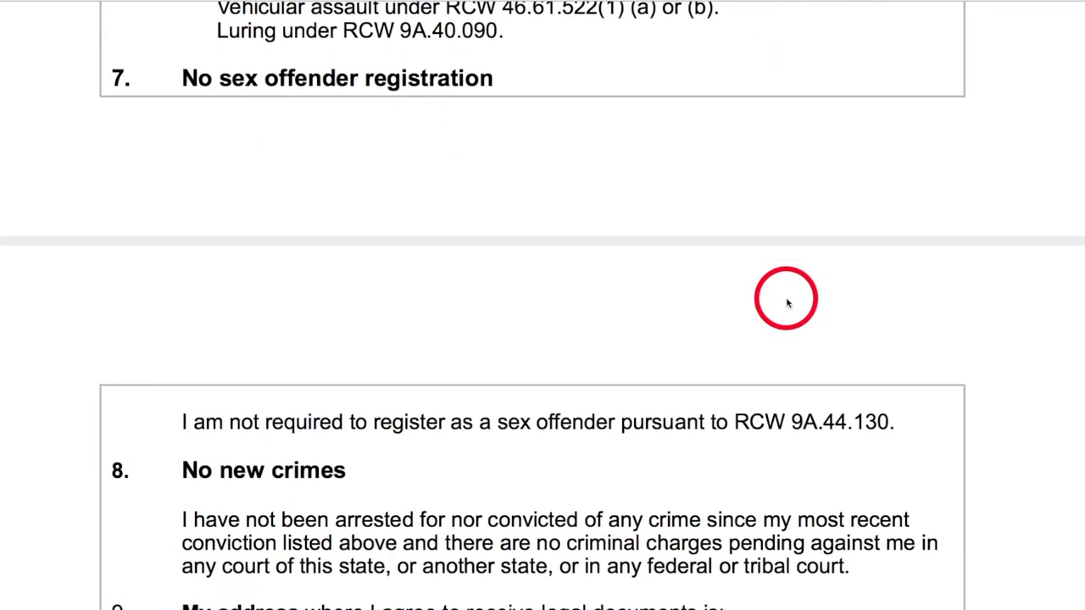
{"action": "left_click", "coordinate": [354, 95]}
{"action": "scroll", "coordinate": [354, 89], "scroll_direction": "down", "scroll_amount": 5}
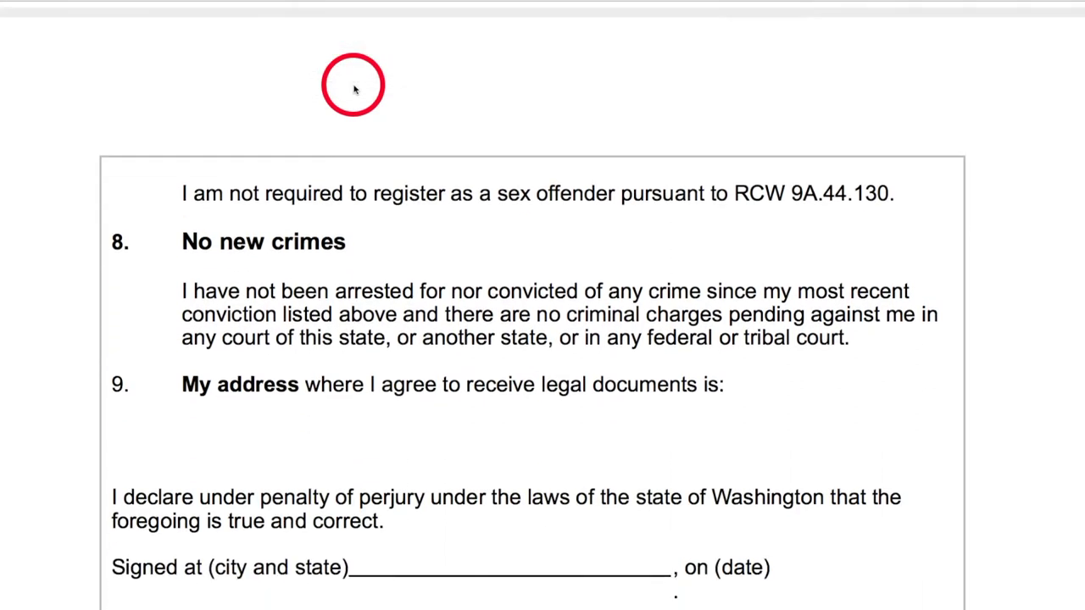
{"action": "left_click", "coordinate": [427, 171]}
{"action": "scroll", "coordinate": [429, 169], "scroll_direction": "down", "scroll_amount": 2}
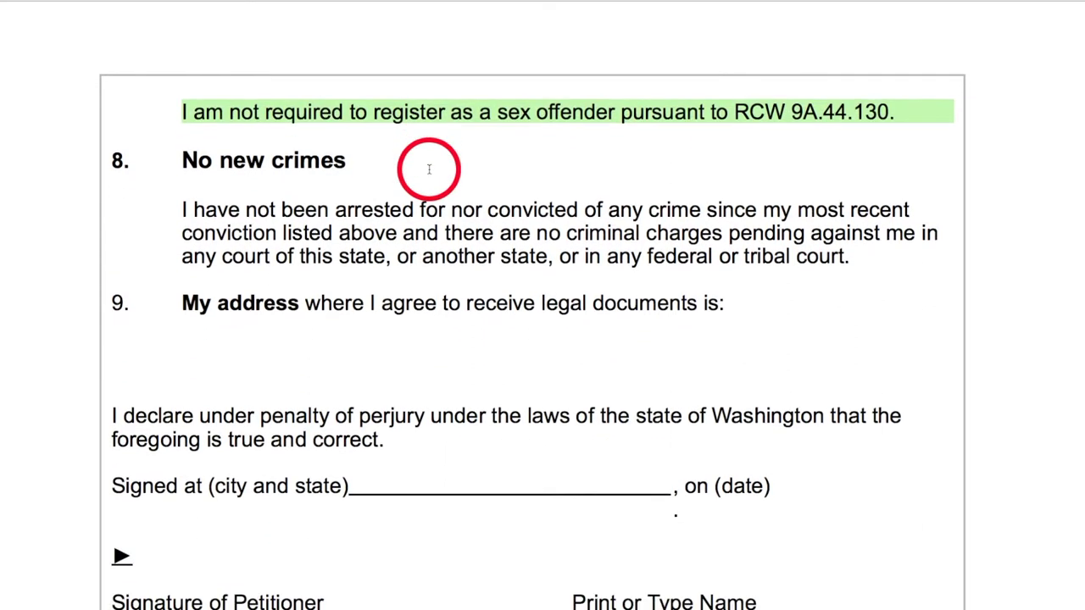
{"action": "left_click", "coordinate": [301, 160]}
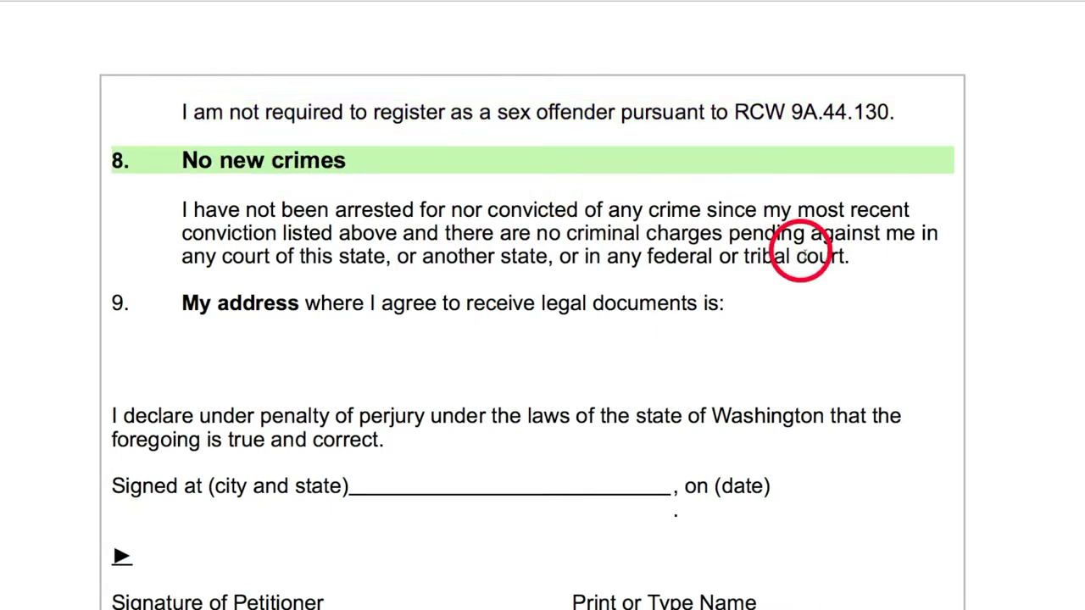
{"action": "scroll", "coordinate": [780, 307], "scroll_direction": "down", "scroll_amount": 3}
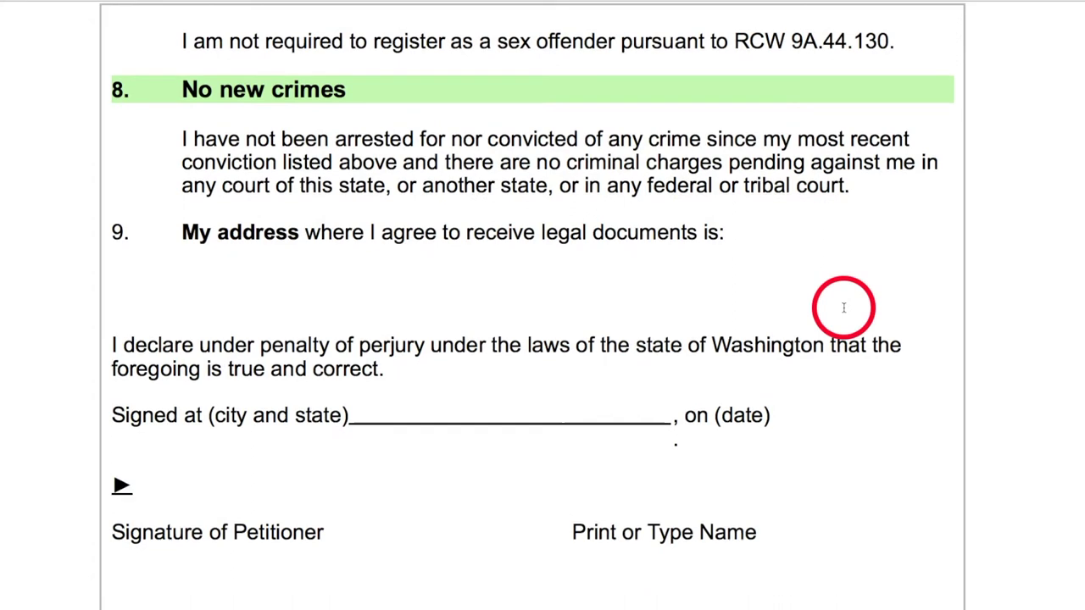
{"action": "type", "text": "123 45th St."}
{"action": "key", "text": "Return"}
{"action": "type", "text": "Bremerton, WA 98765"}
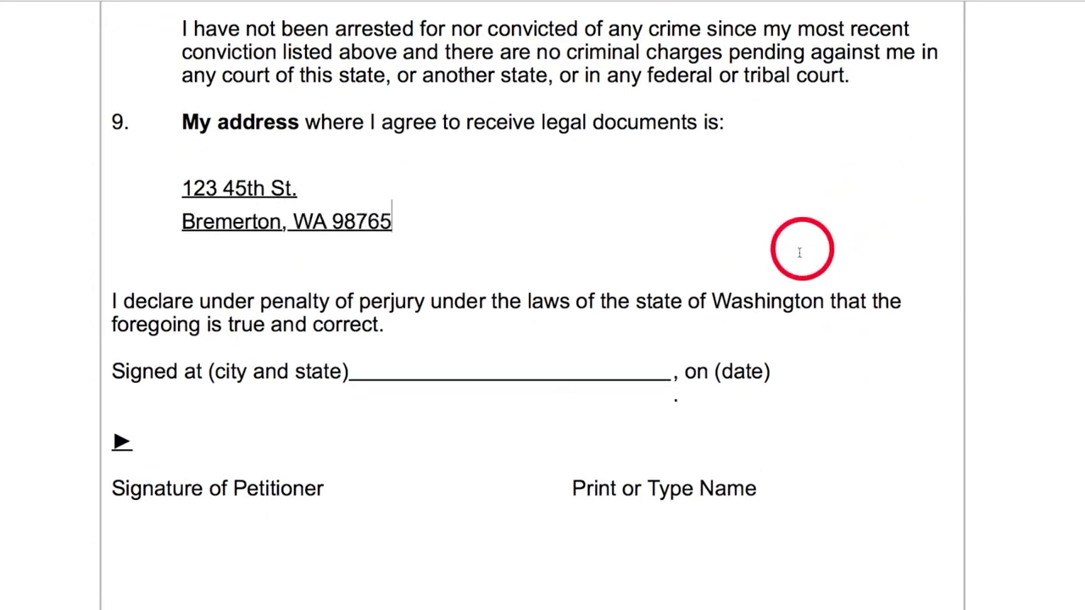
{"action": "scroll", "coordinate": [608, 280], "scroll_direction": "down", "scroll_amount": 3}
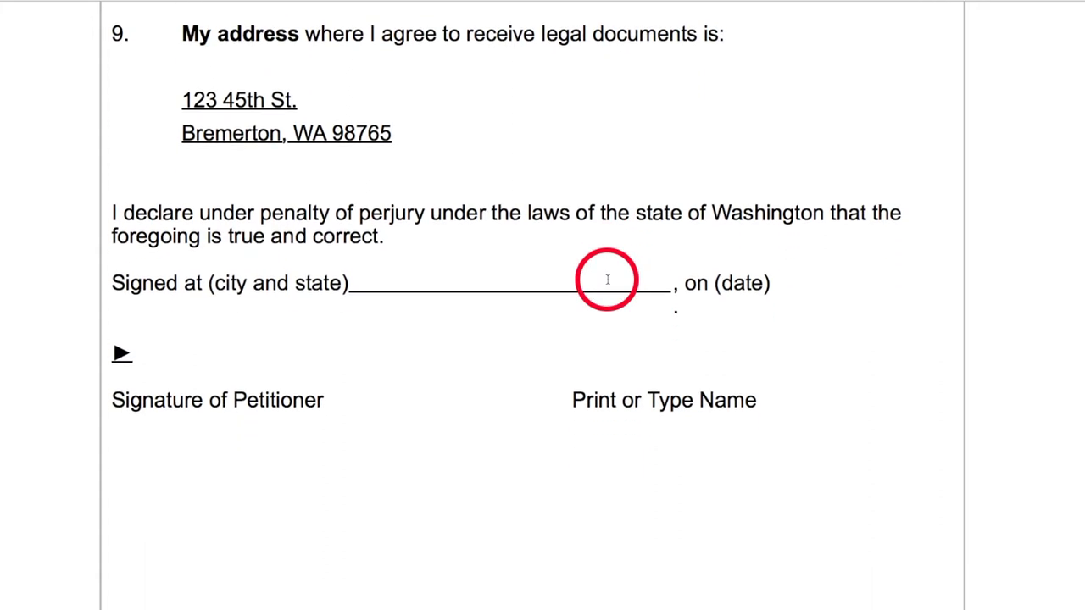
{"action": "scroll", "coordinate": [608, 280], "scroll_direction": "down", "scroll_amount": 1}
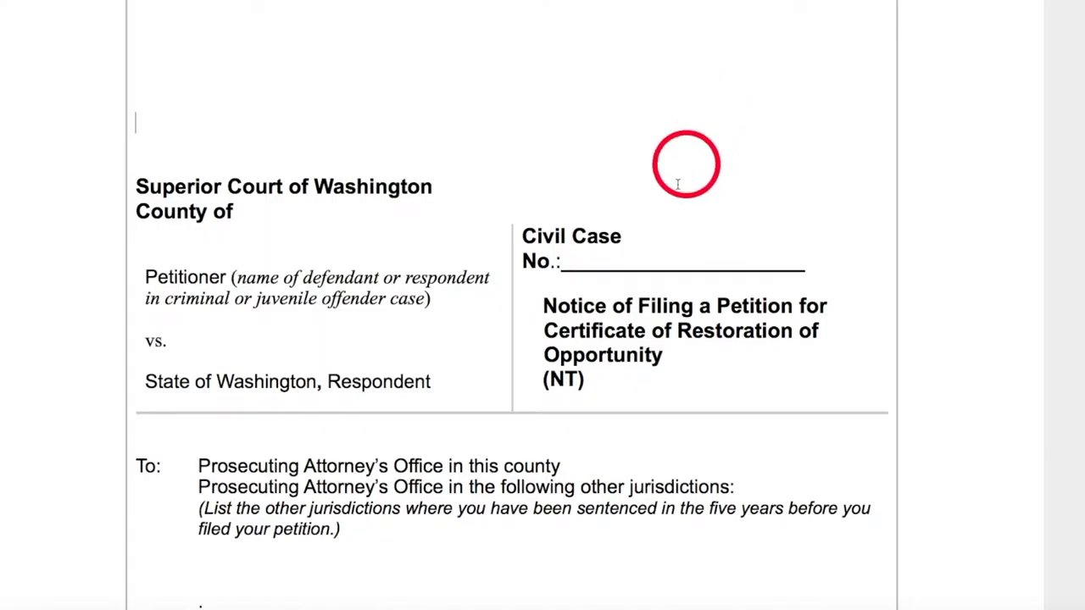
- Enter Kitsap after 'County of' and the petitioner's name above 'Petitioner' on the Notice of Filing
{"action": "triple_click", "coordinate": [579, 309]}
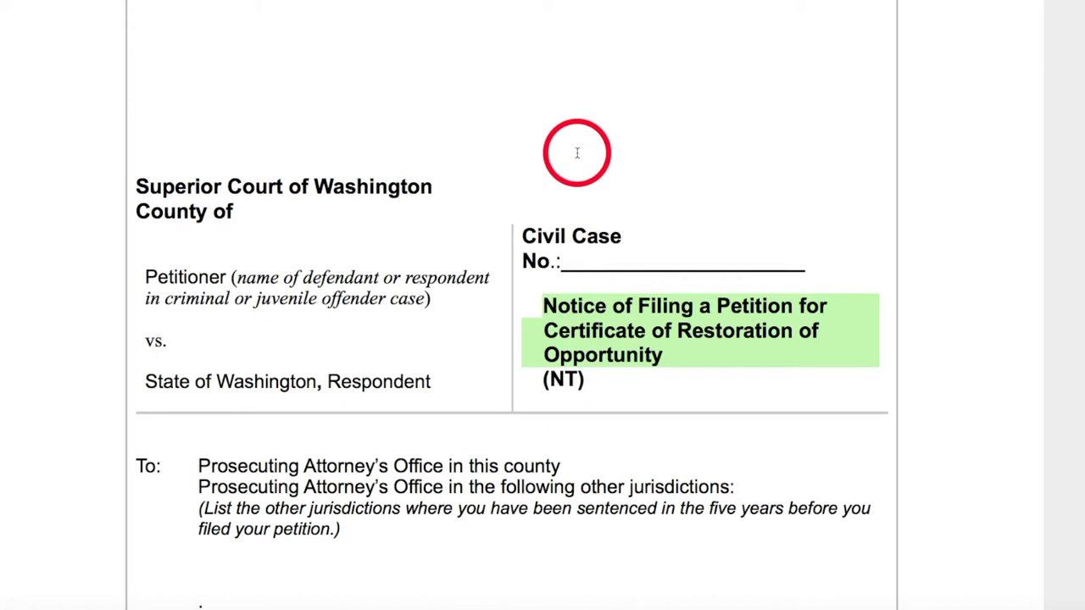
{"action": "left_click", "coordinate": [240, 212]}
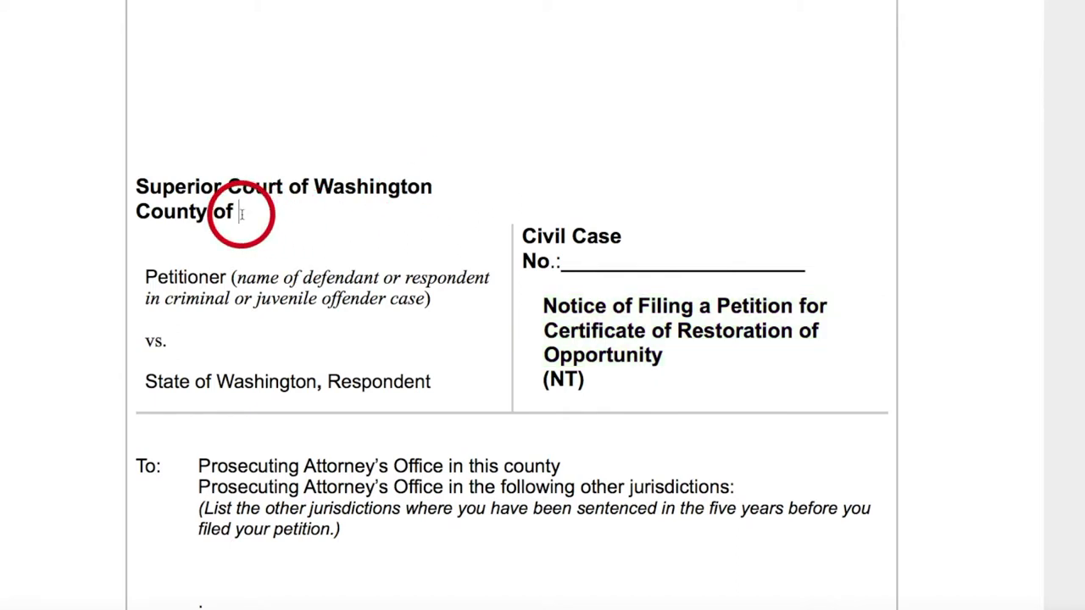
{"action": "type", "text": "Kitsap"}
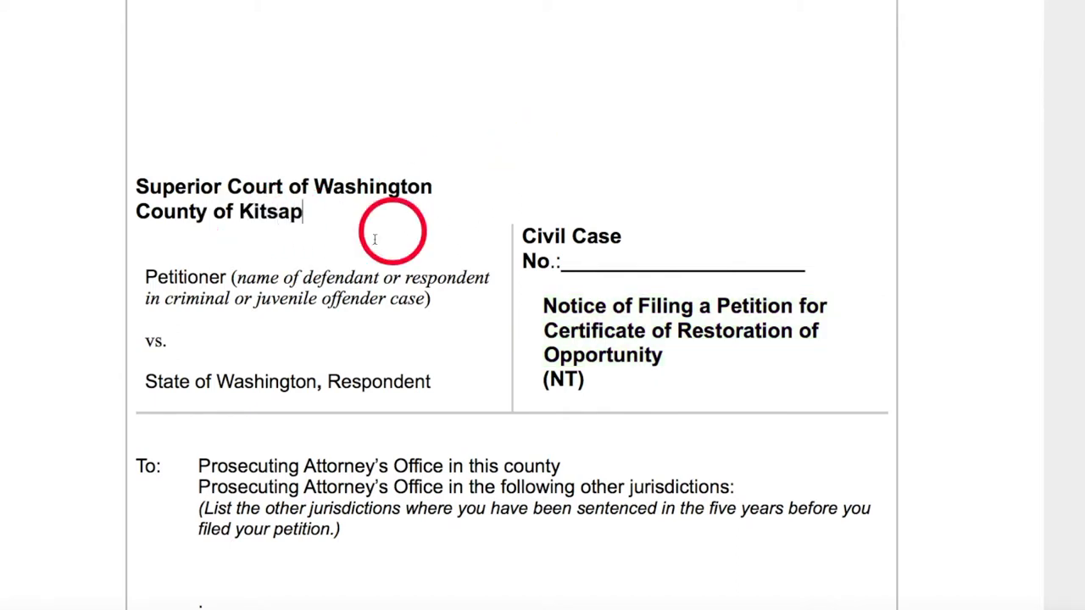
{"action": "left_click", "coordinate": [151, 252]}
{"action": "type", "text": "John R. Doe"}
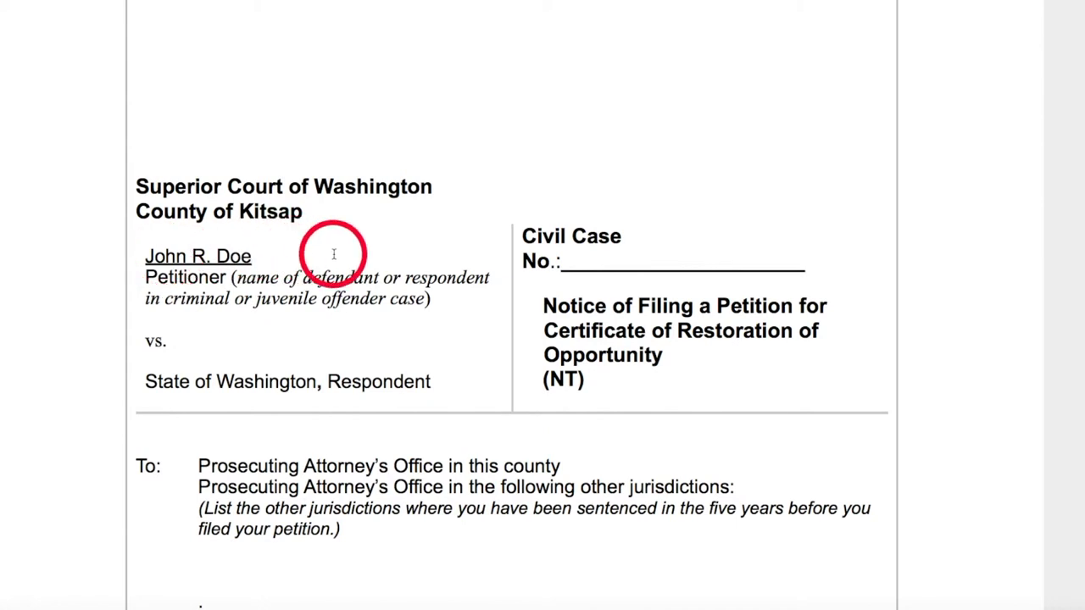
{"action": "scroll", "coordinate": [333, 255], "scroll_direction": "down", "scroll_amount": 3}
{"action": "scroll", "coordinate": [333, 254], "scroll_direction": "down", "scroll_amount": 2}
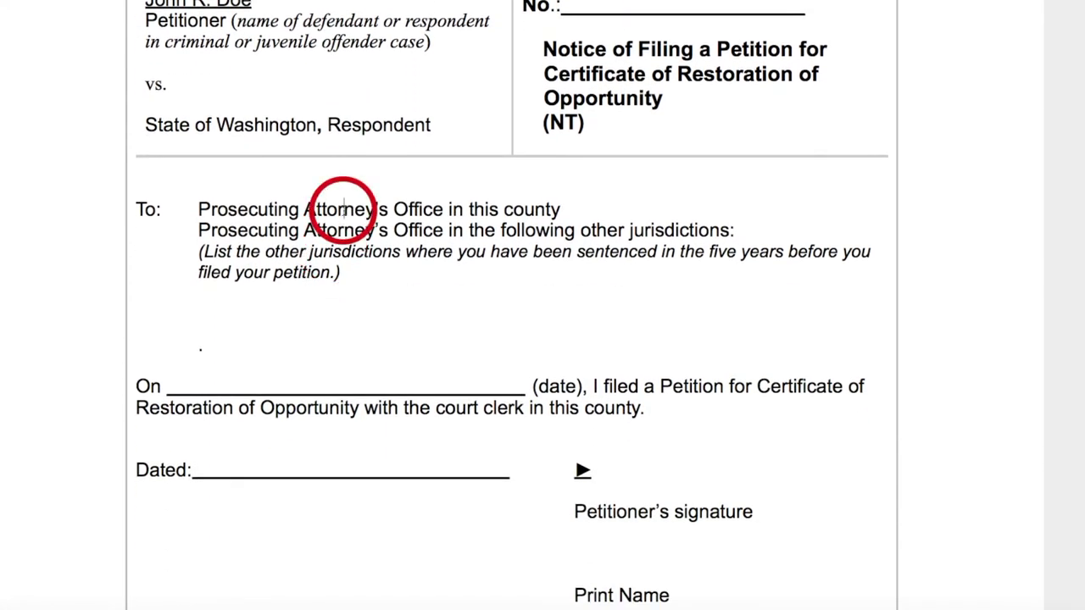
- Enter the petitioner's printed name in the Print Name field under the signature
{"action": "scroll", "coordinate": [330, 123], "scroll_direction": "down", "scroll_amount": 2}
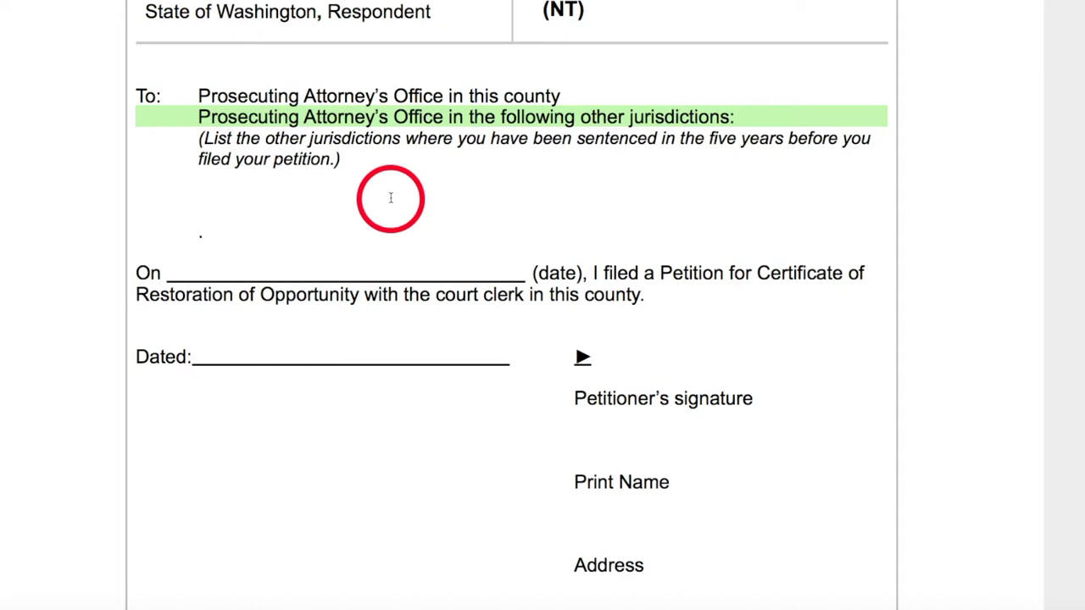
{"action": "scroll", "coordinate": [391, 198], "scroll_direction": "down", "scroll_amount": 3}
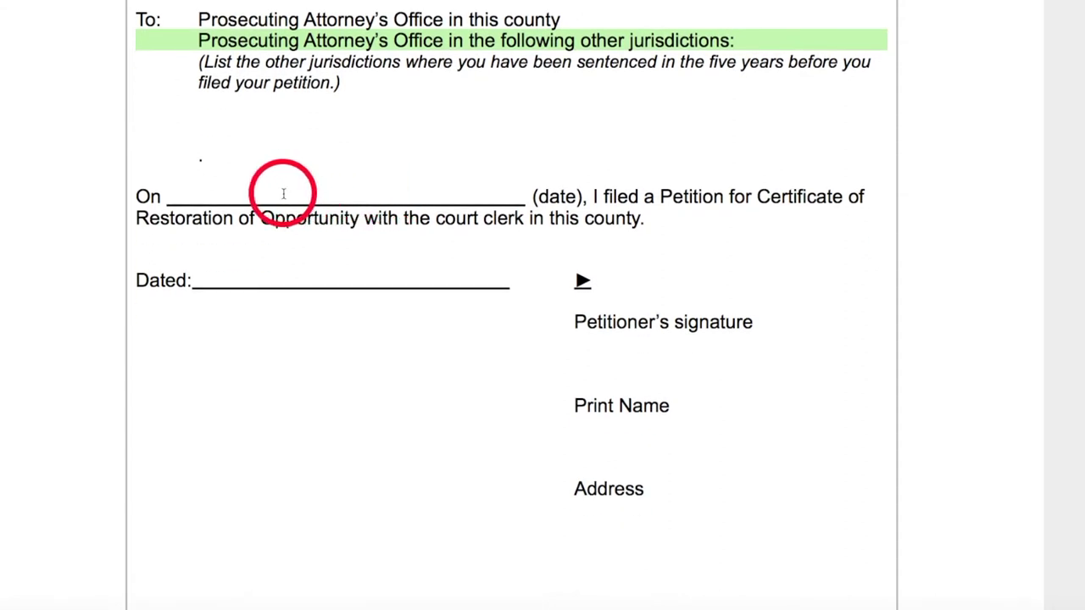
{"action": "left_click", "coordinate": [284, 195]}
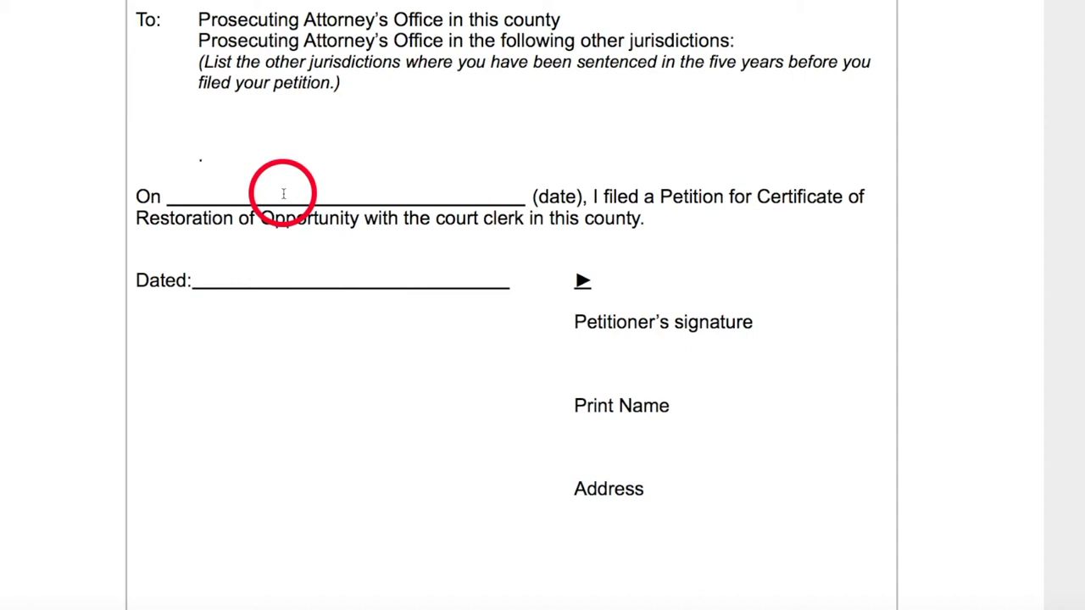
{"action": "scroll", "coordinate": [283, 191], "scroll_direction": "down", "scroll_amount": 3}
{"action": "left_click", "coordinate": [583, 271]}
{"action": "type", "text": "John R. Doe"}
- Fill in the petitioner's two-line street and city/state/ZIP address in the Address field
{"action": "left_click", "coordinate": [581, 348]}
{"action": "type", "text": "123 45th St."}
{"action": "key", "text": "Return"}
{"action": "type", "text": "Bremerton, WA 98765"}
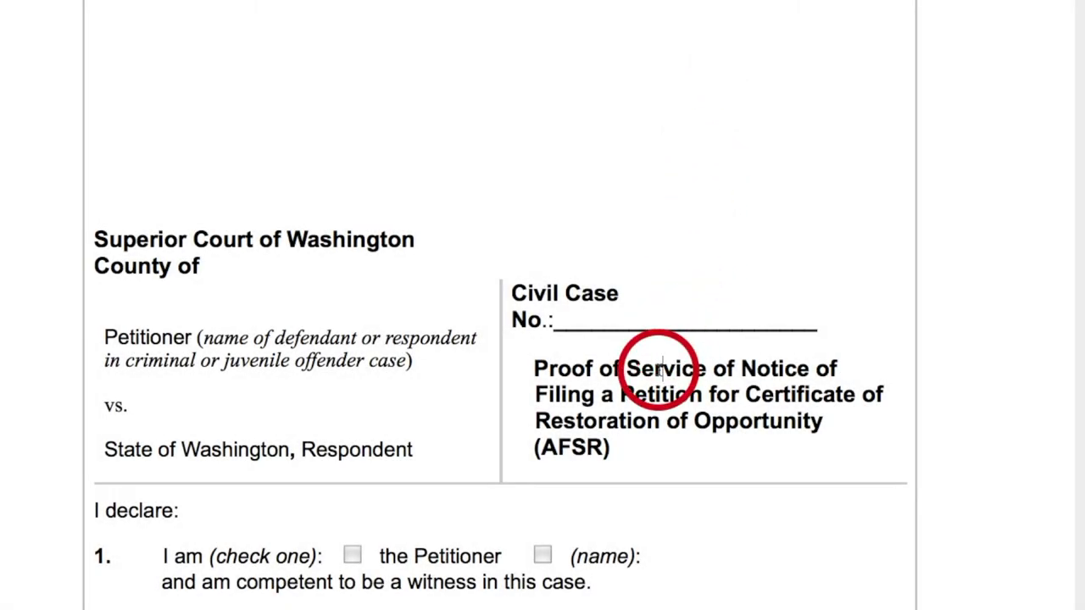
- Enter Kitsap as the county and the petitioner's name in the Proof of Service caption
{"action": "triple_click", "coordinate": [661, 370]}
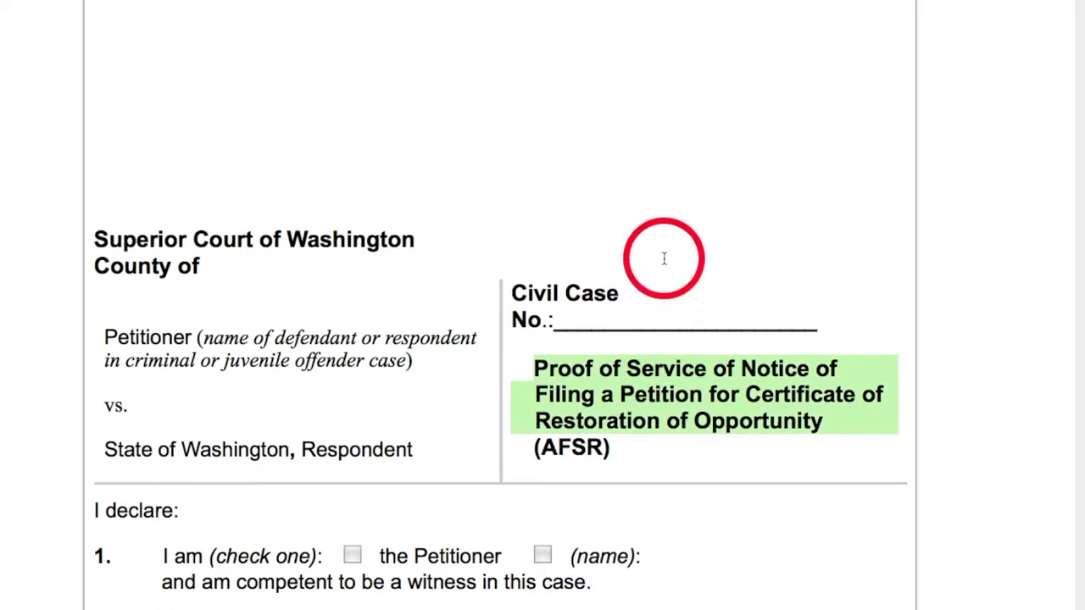
{"action": "left_click", "coordinate": [207, 266]}
{"action": "type", "text": "K"}
{"action": "left_click", "coordinate": [108, 313]}
{"action": "type", "text": "John R. Doe"}
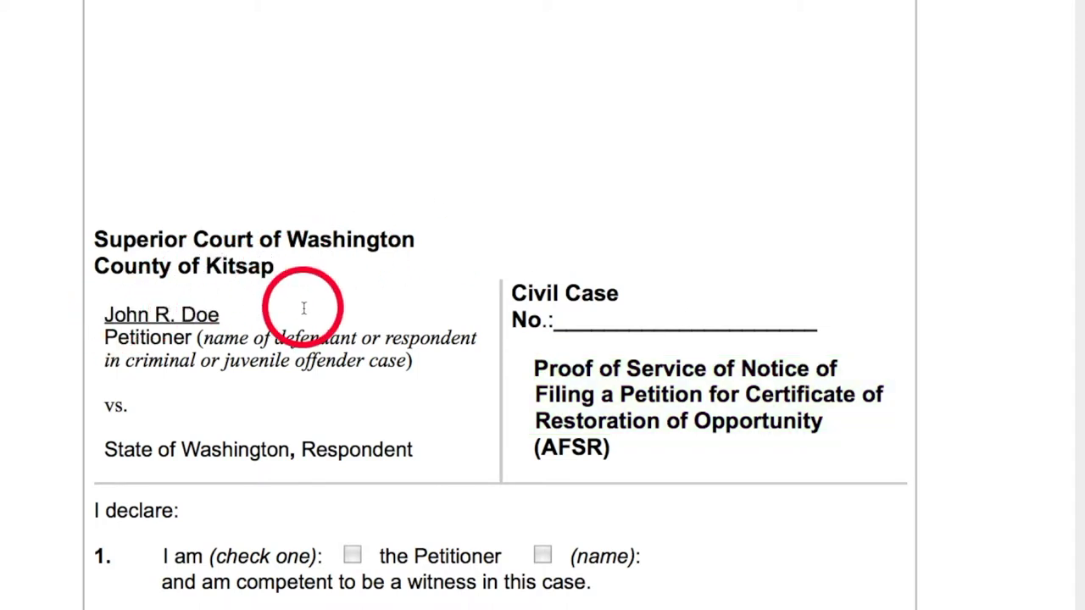
- Select the Petitioner choice in item 1 and reach item 2's service date and county fields
{"action": "scroll", "coordinate": [305, 305], "scroll_direction": "down", "scroll_amount": 3}
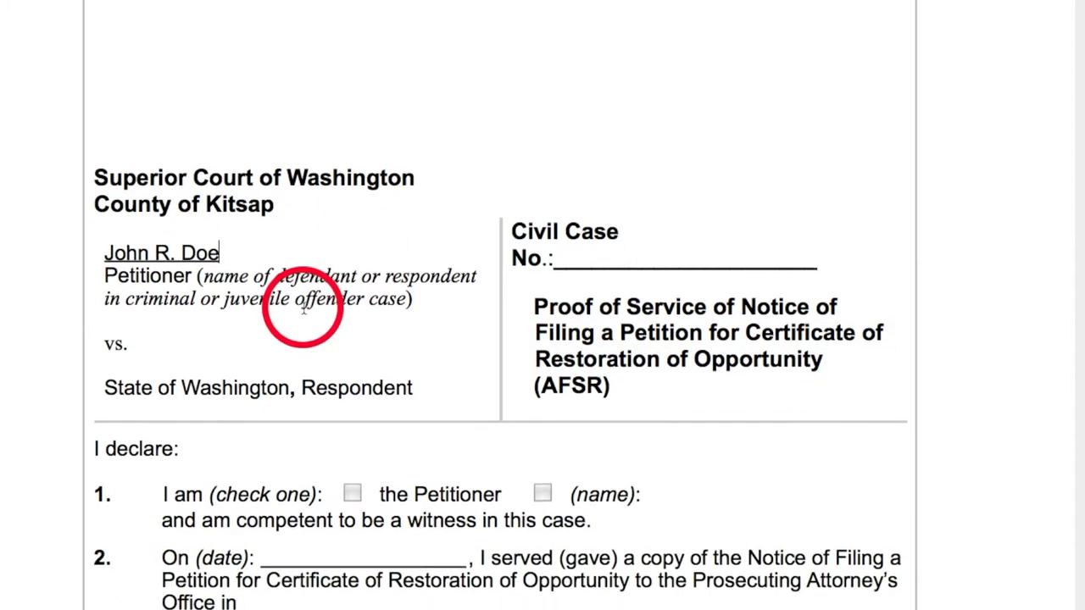
{"action": "left_click", "coordinate": [352, 290]}
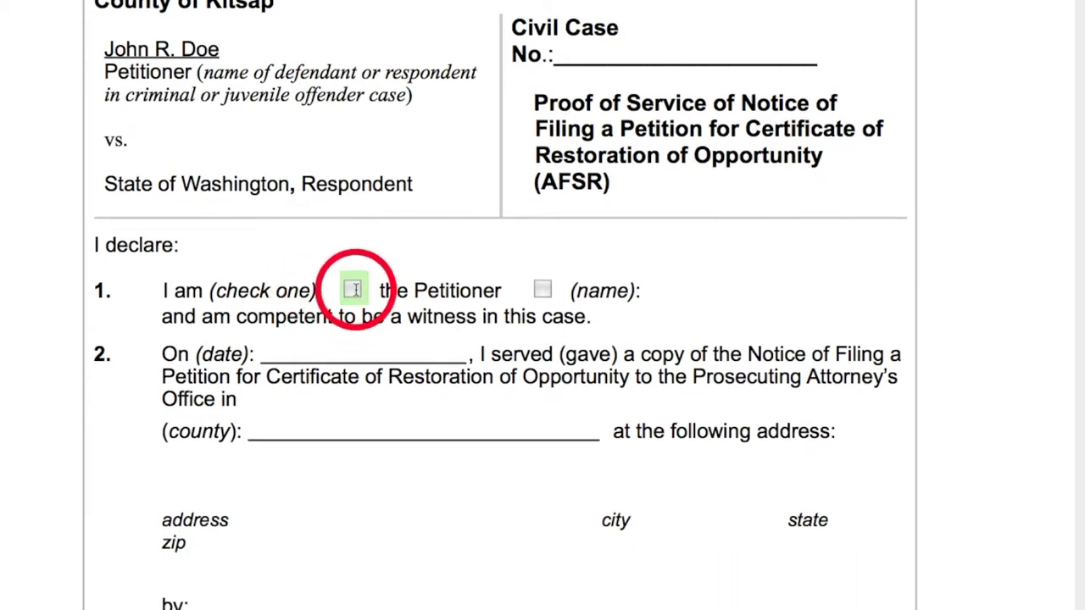
{"action": "scroll", "coordinate": [354, 305], "scroll_direction": "down", "scroll_amount": 1}
{"action": "scroll", "coordinate": [356, 290], "scroll_direction": "down", "scroll_amount": 2}
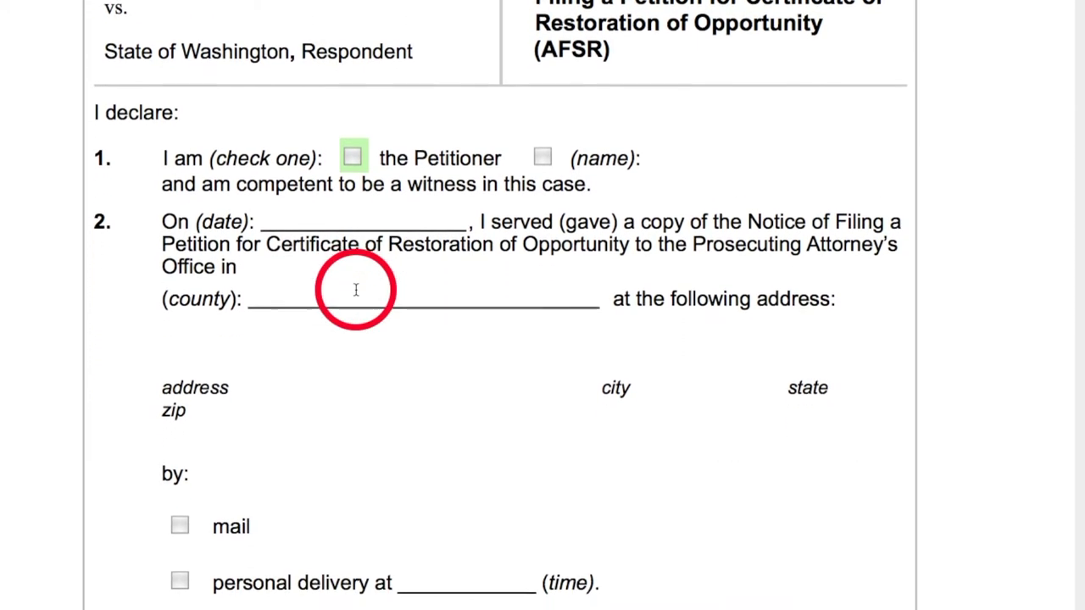
{"action": "scroll", "coordinate": [356, 290], "scroll_direction": "down", "scroll_amount": 1}
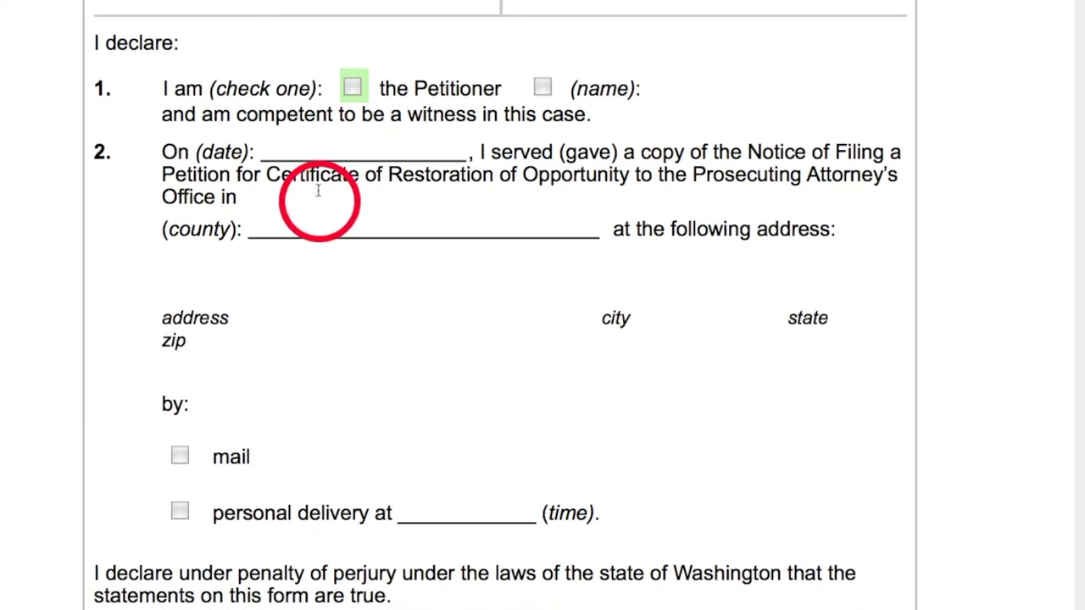
{"action": "left_click", "coordinate": [307, 153]}
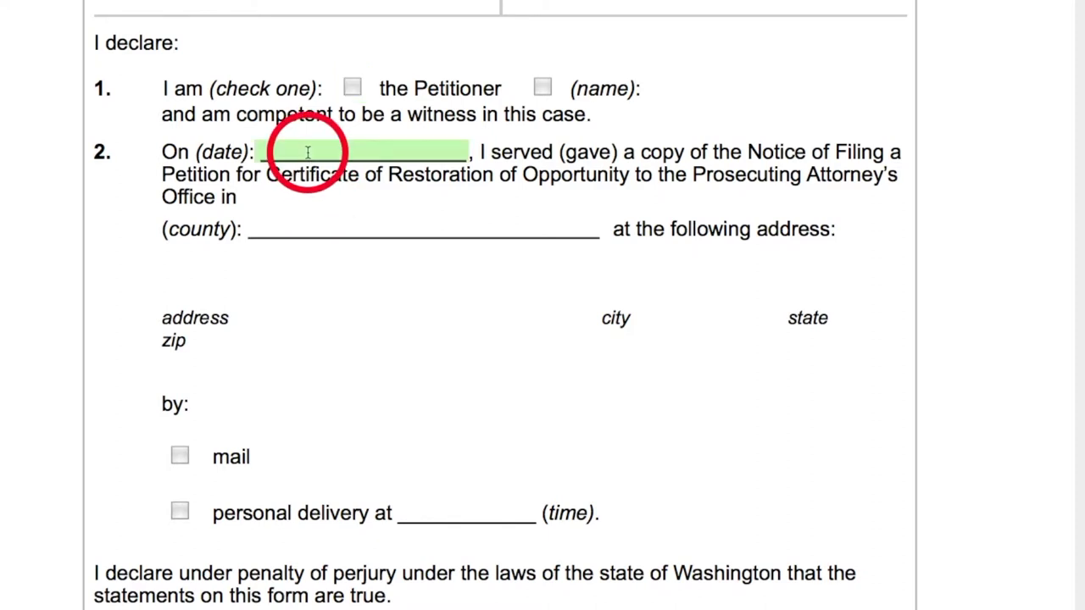
{"action": "scroll", "coordinate": [308, 152], "scroll_direction": "down", "scroll_amount": 1}
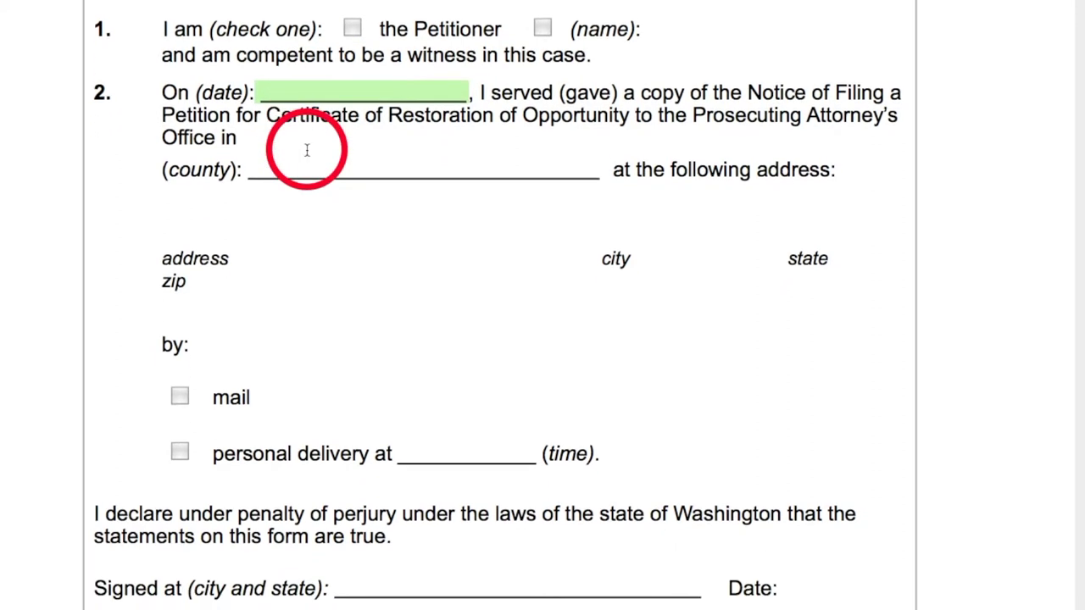
{"action": "left_click", "coordinate": [252, 142]}
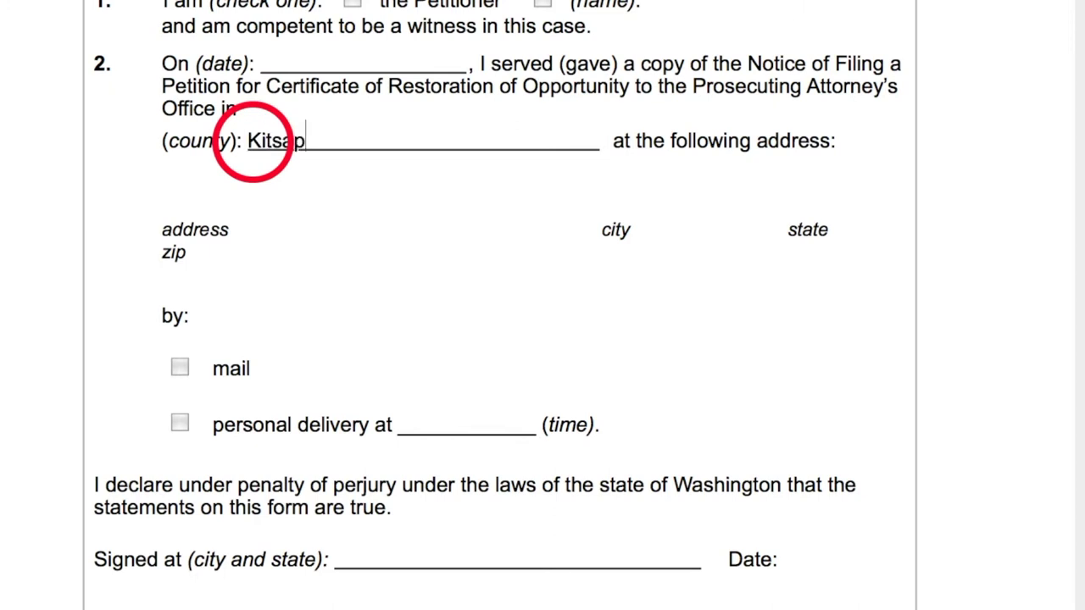
- Enter the prosecutor's office street address and city, and 4:00 p.m. as the delivery time
{"action": "left_click", "coordinate": [164, 209]}
{"action": "type", "text": "61"}
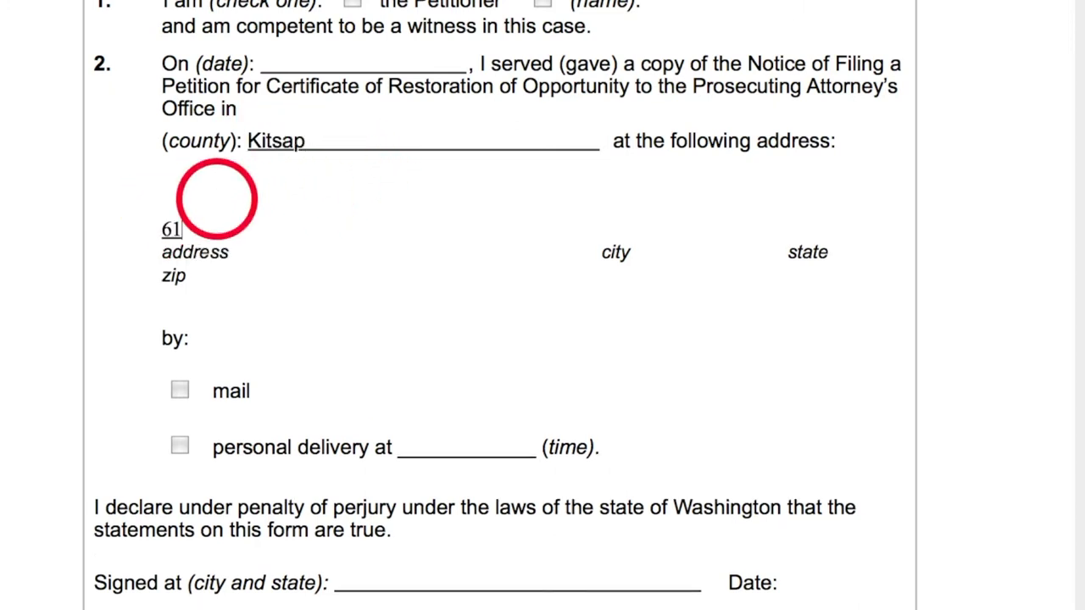
{"action": "type", "text": "4 Division St"}
{"action": "left_click", "coordinate": [585, 230]}
{"action": "type", "text": "Port Orchard WA 98366"}
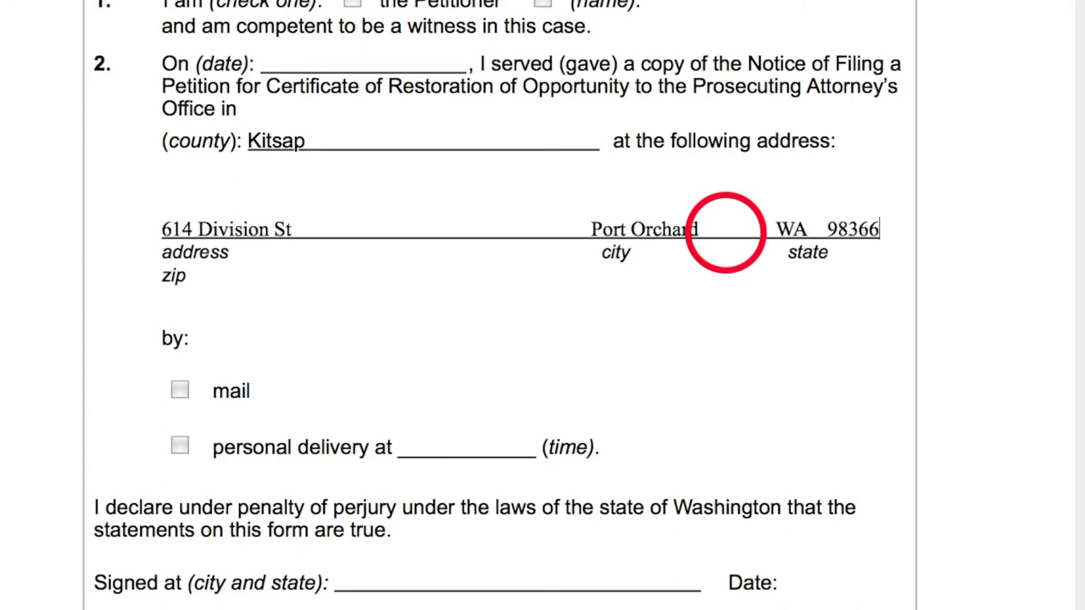
{"action": "scroll", "coordinate": [724, 233], "scroll_direction": "down", "scroll_amount": 2}
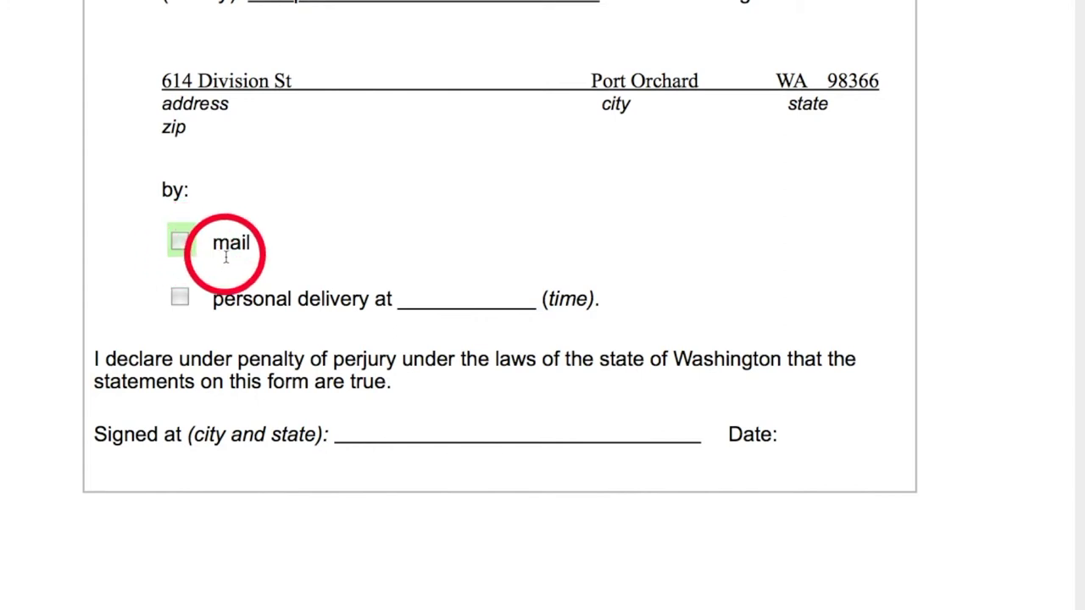
{"action": "left_click", "coordinate": [477, 293]}
{"action": "type", "text": "4:00 p.m."}
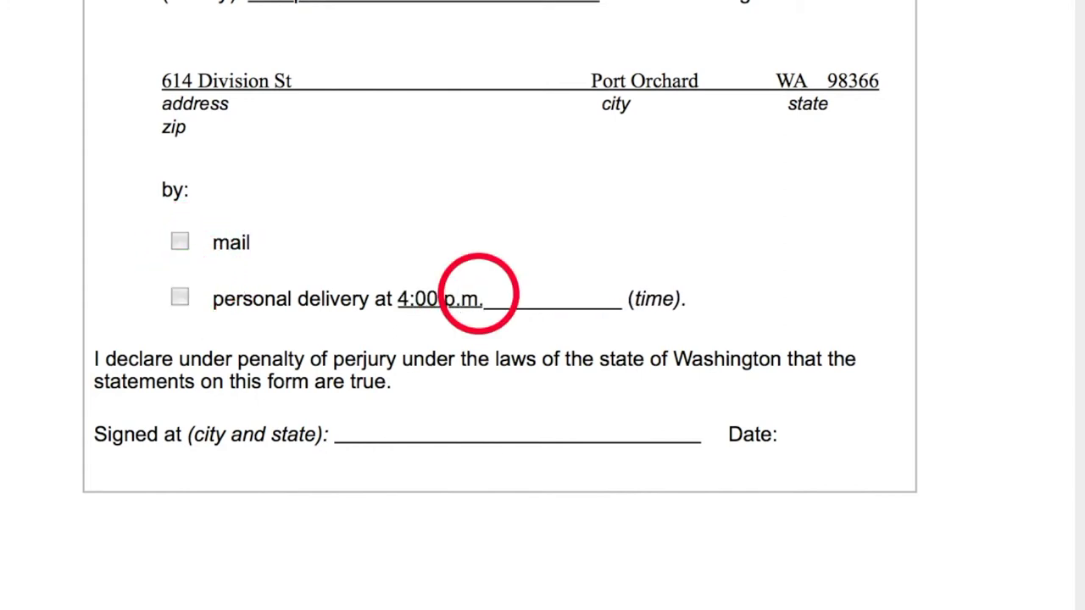
{"action": "scroll", "coordinate": [478, 293], "scroll_direction": "down", "scroll_amount": 2}
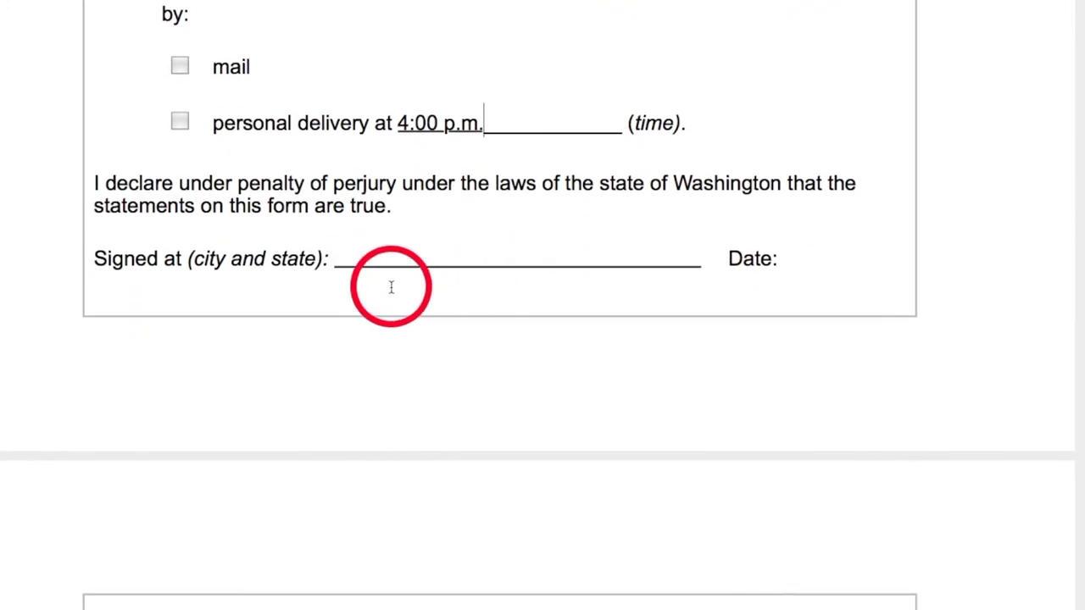